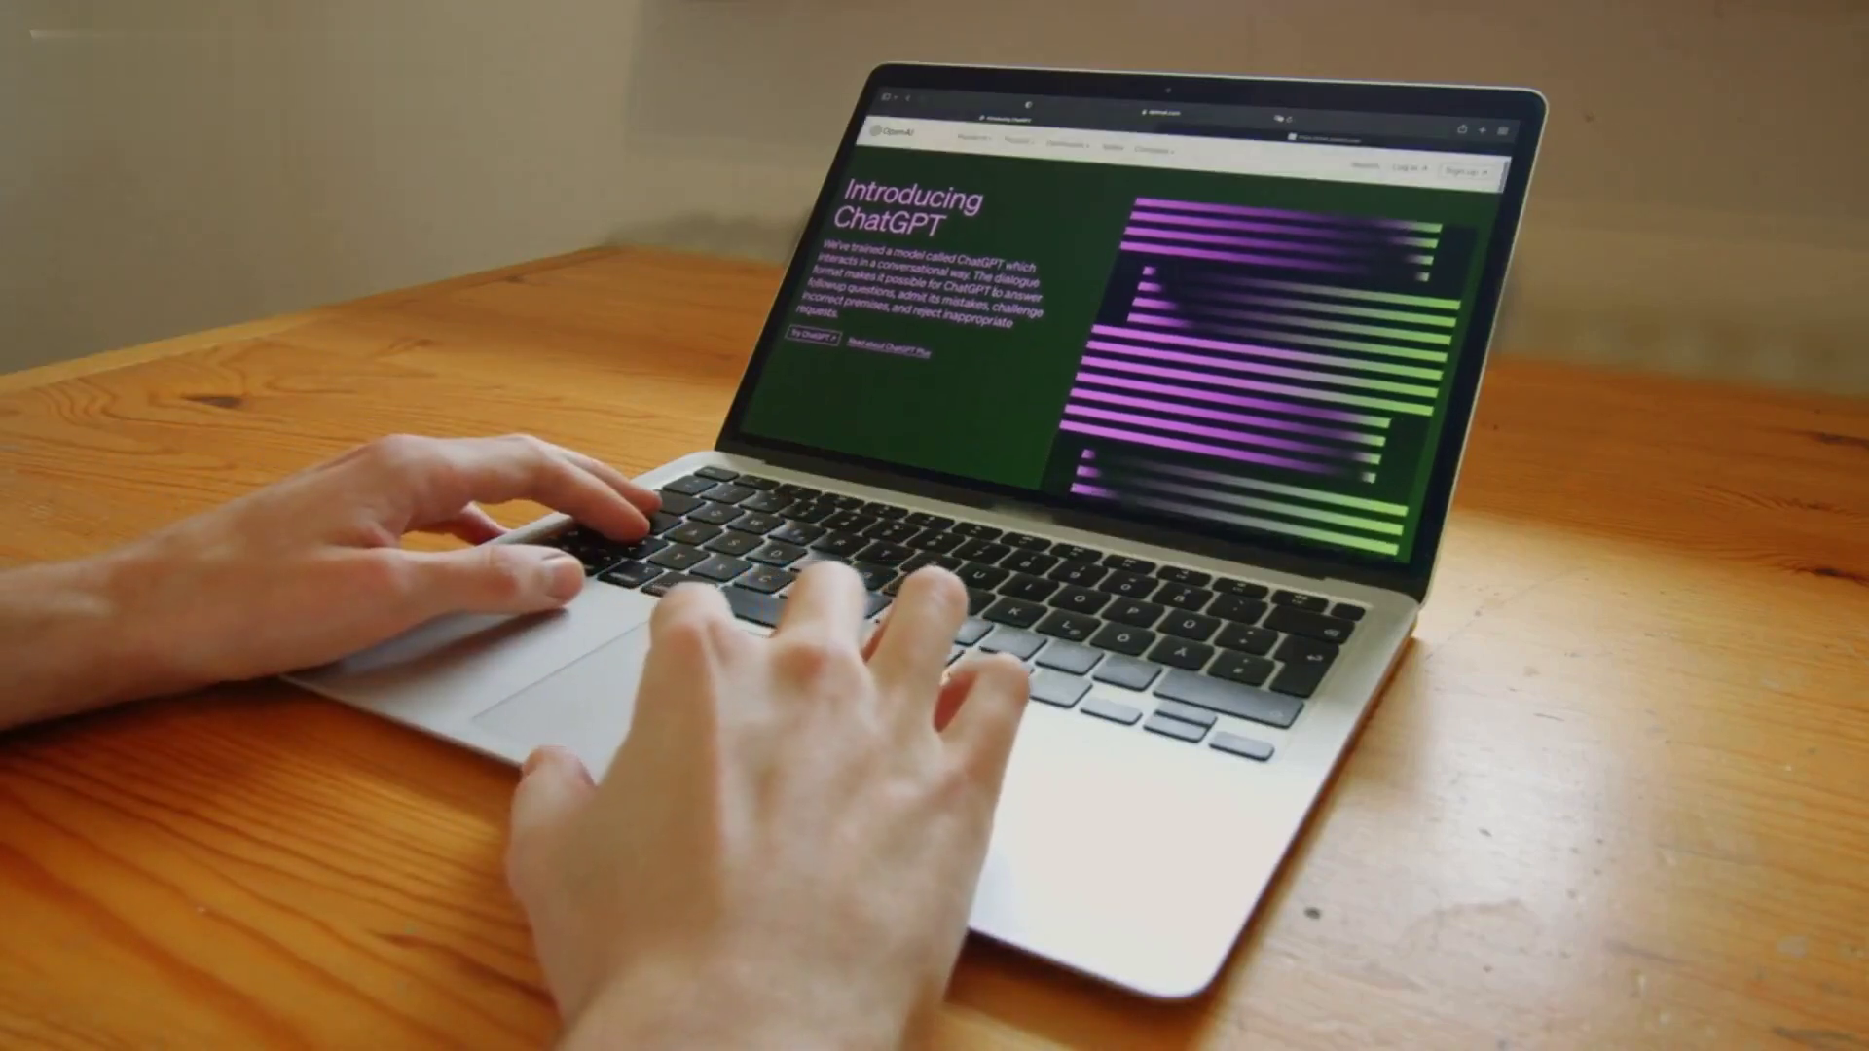
{"action": "scroll", "coordinate": [1139, 322], "scroll_direction": "down", "scroll_amount": 1}
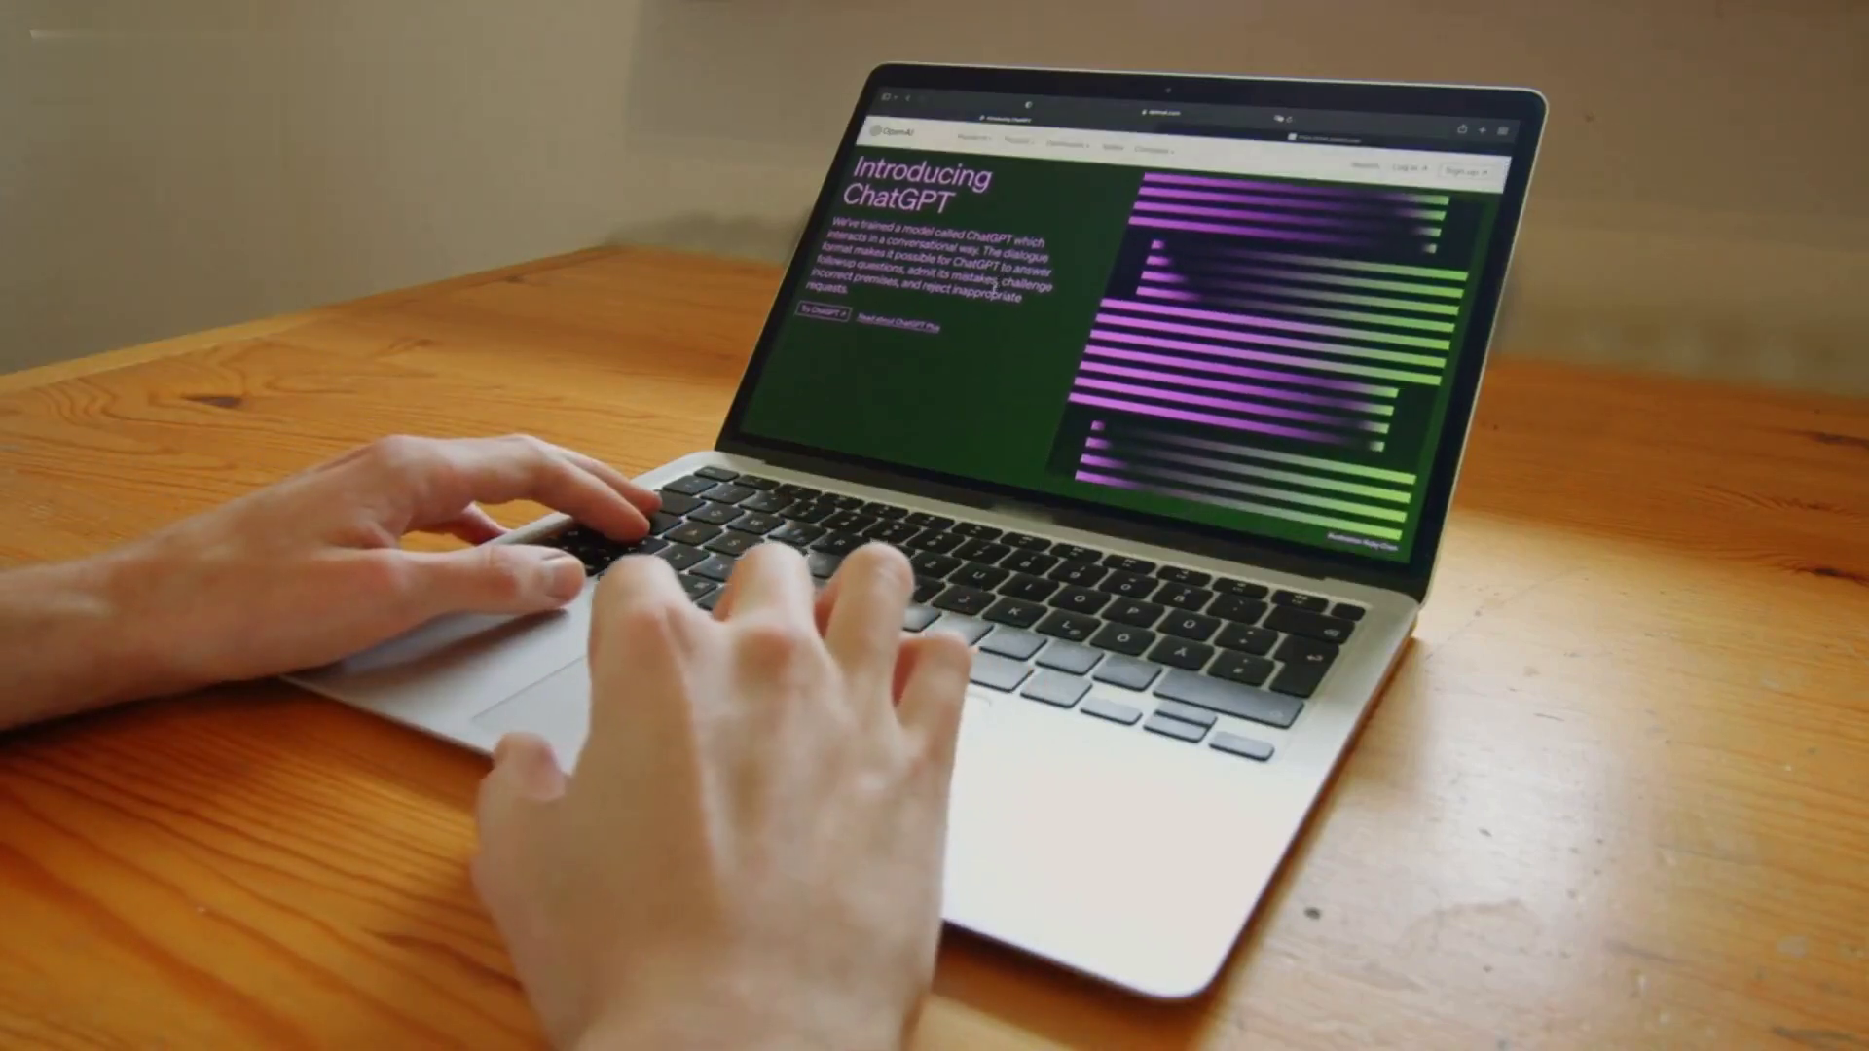